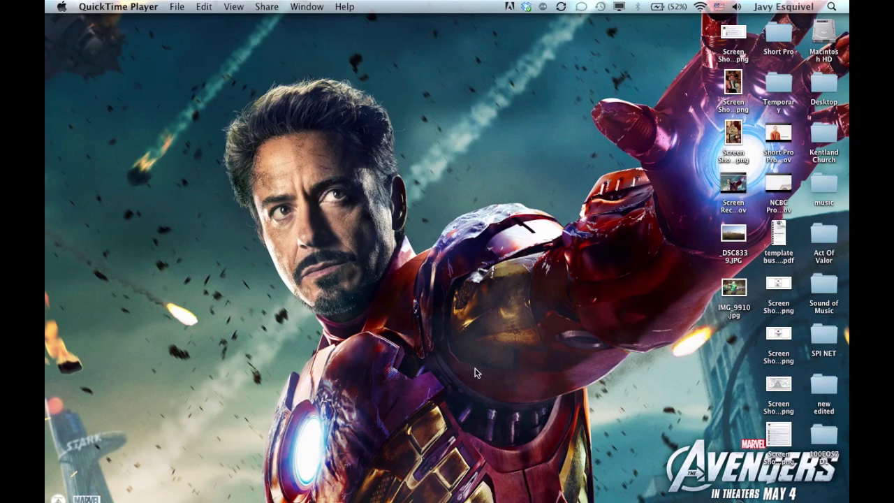
Preview the desktop image IMG_9910.jpg and open it in Photoshop
click(733, 288)
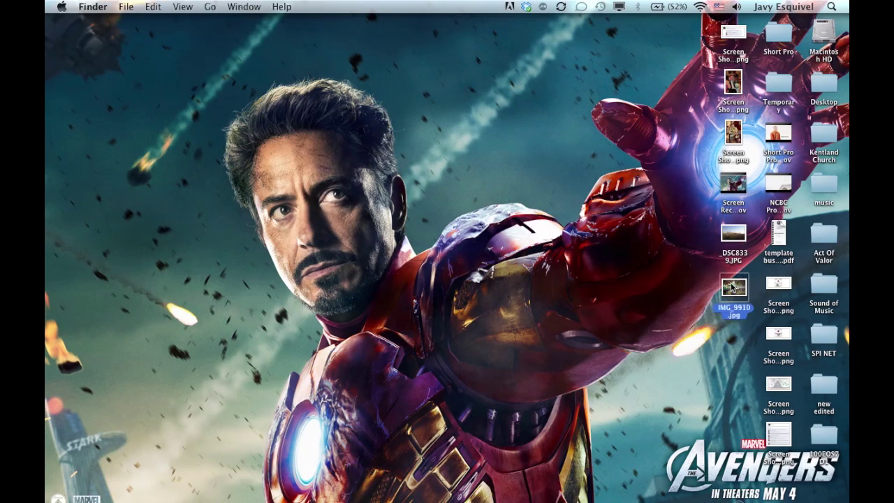
key(space)
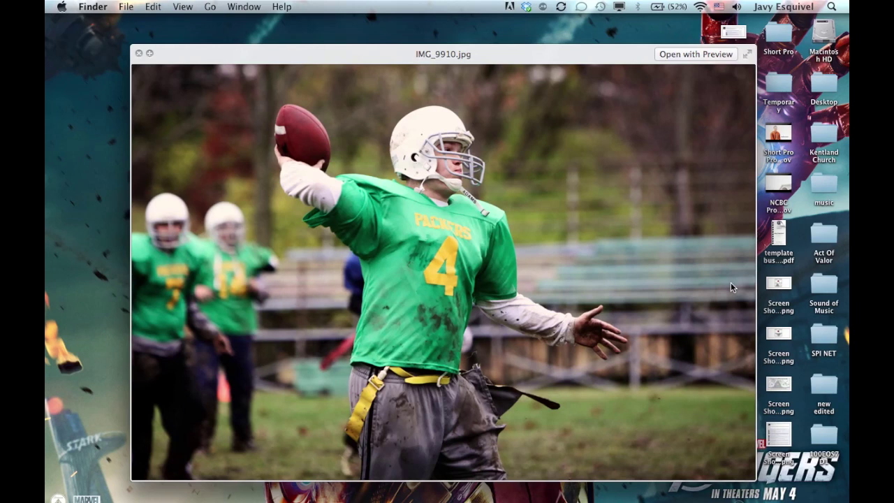
key(super+o)
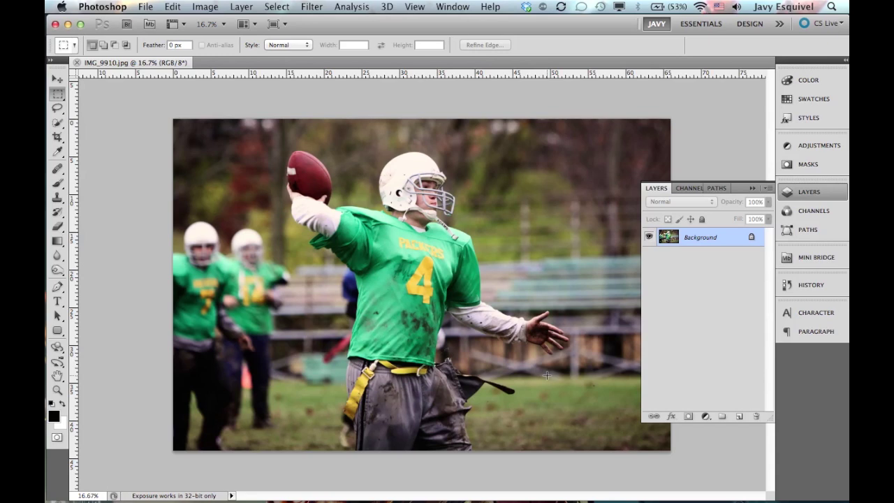
Duplicate the Background layer twice and hide both copies, leaving the Background layer selected
key(super+j)
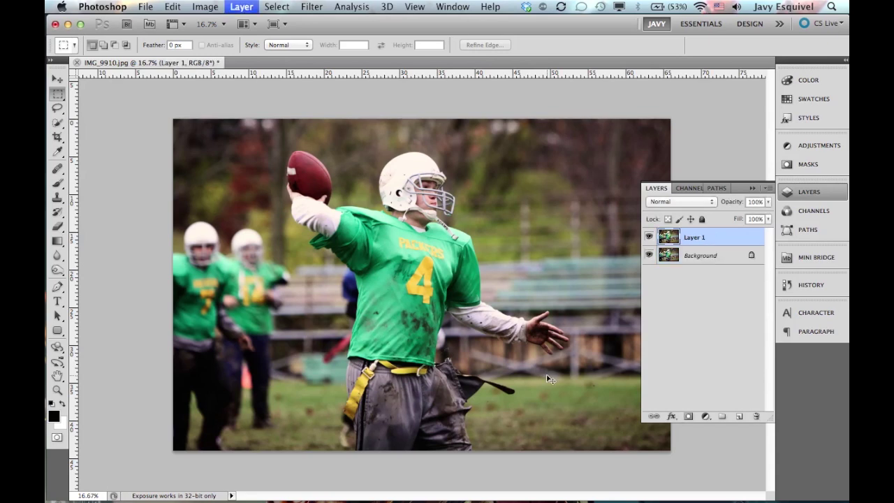
key(super+j)
click(701, 279)
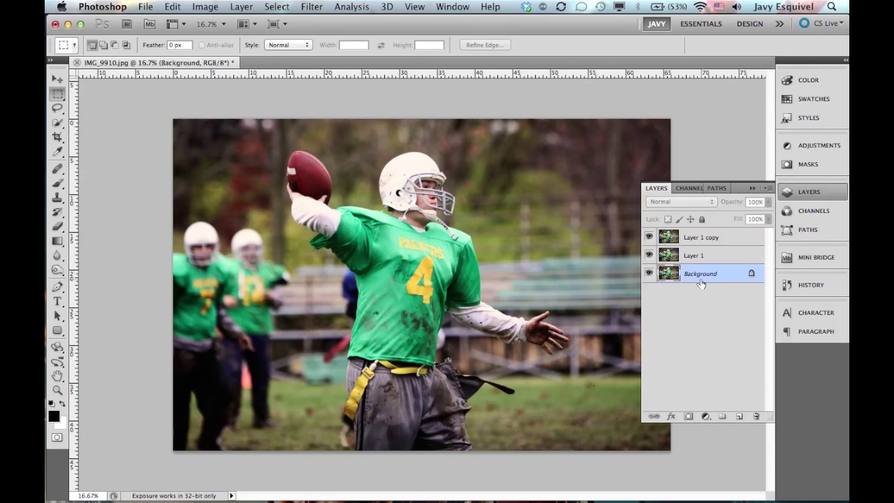
click(649, 237)
Darken the Background layer with an Exposure adjustment of -3.02
click(214, 7)
mouse_move(223, 45)
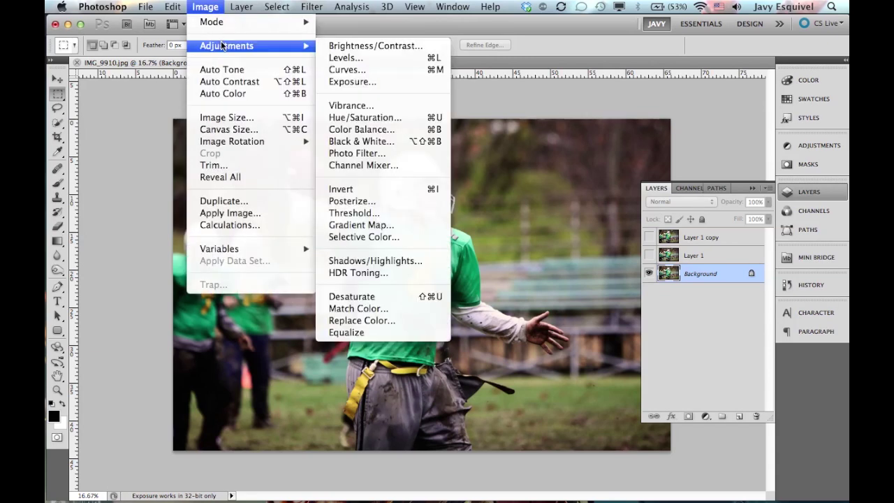
click(419, 83)
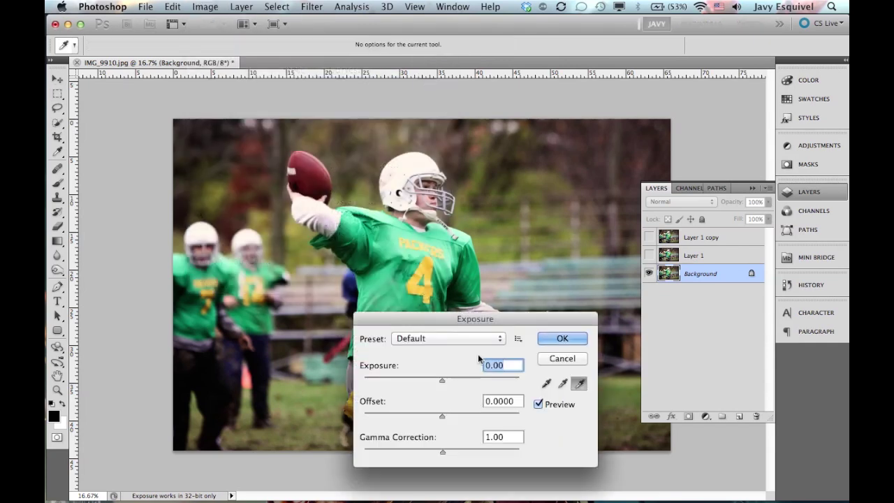
drag(443, 381, 407, 383)
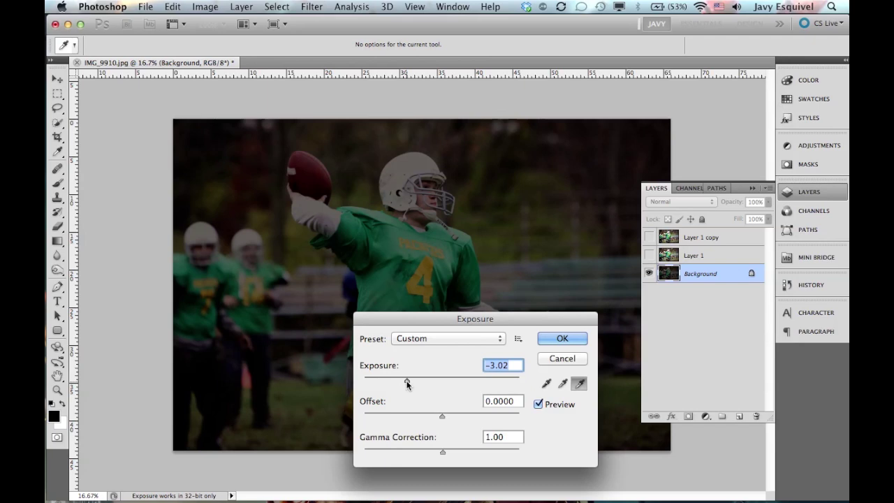
click(569, 339)
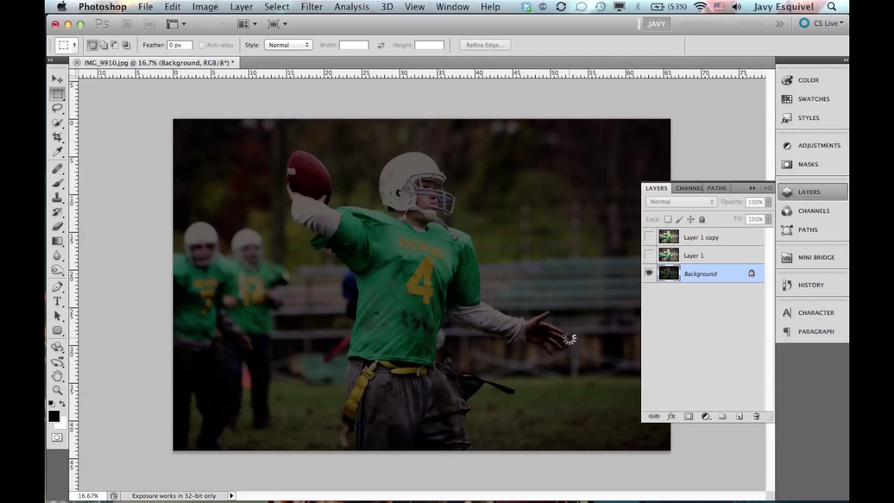
Show only the middle copy, Layer 1, above the Background and brighten it with an Exposure adjustment of 3
click(692, 257)
click(650, 256)
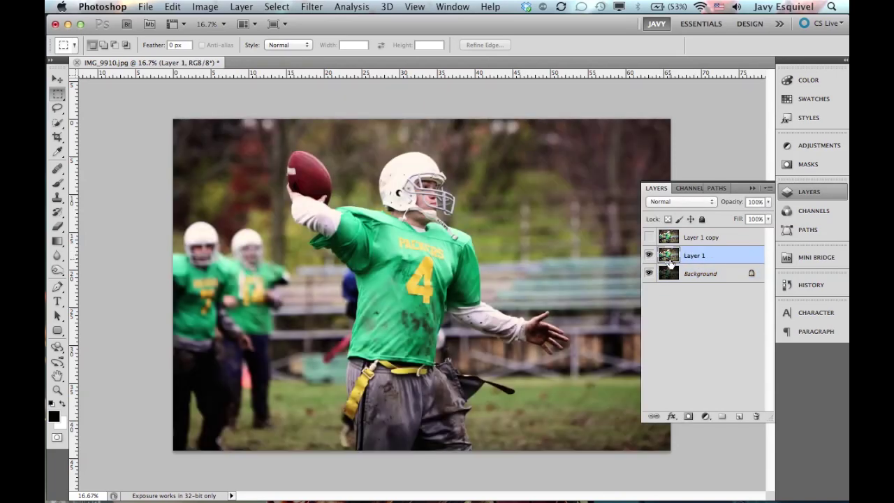
click(214, 13)
mouse_move(231, 46)
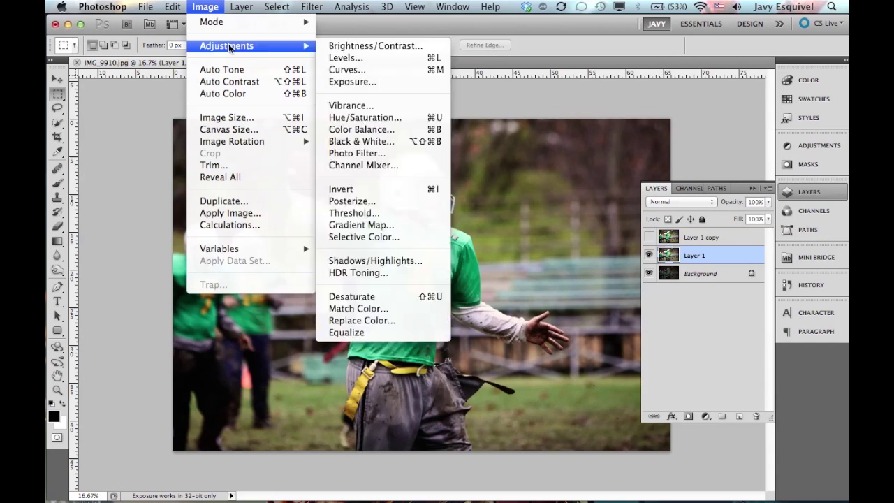
click(375, 82)
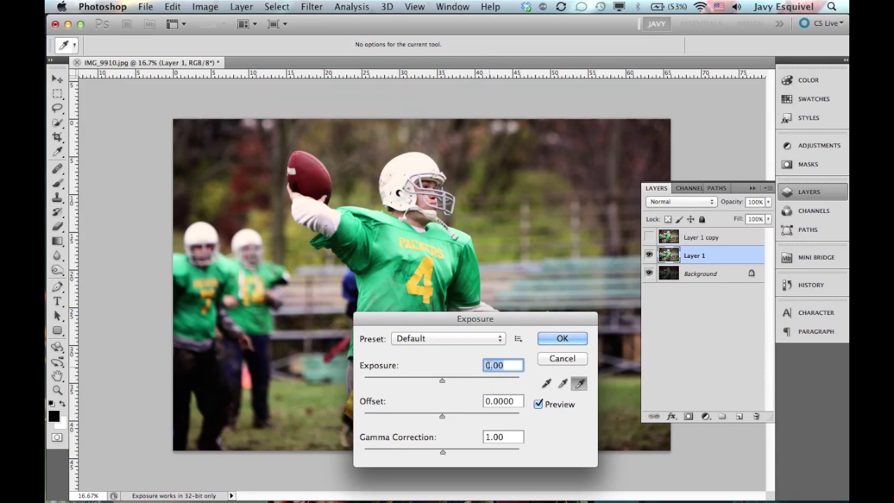
text(3)
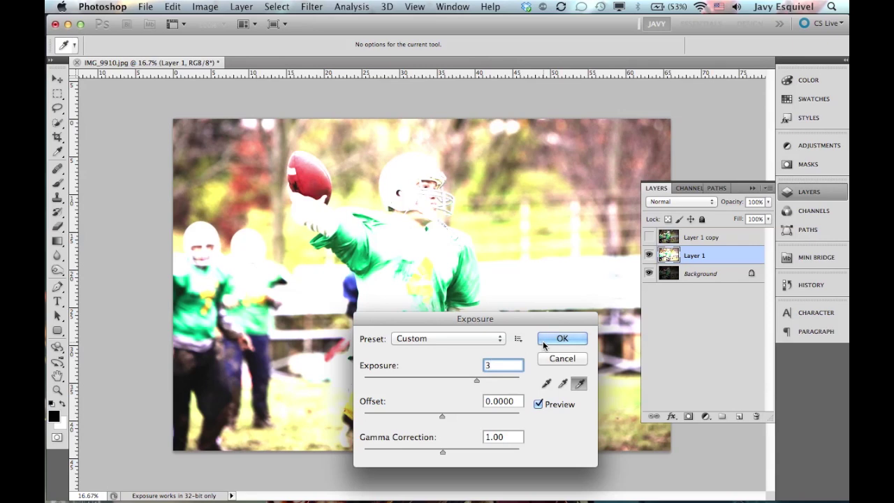
click(545, 340)
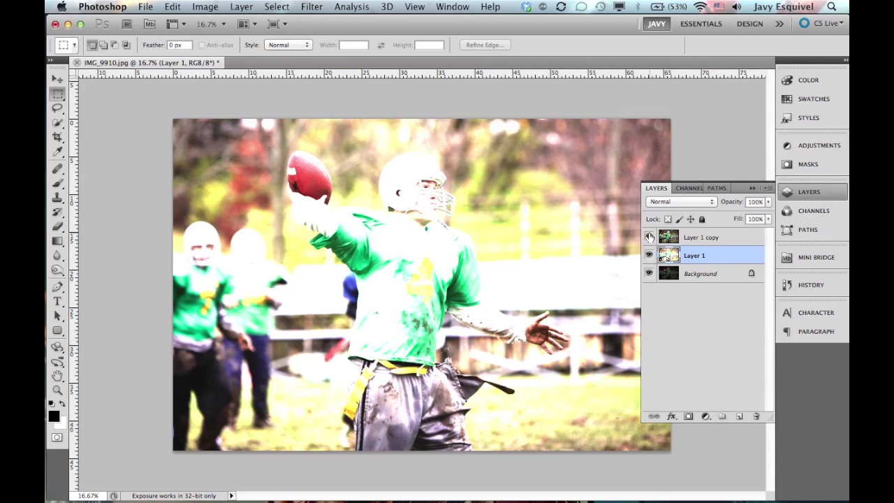
Show and select Layer 1 copy, and start HDR Toning, agreeing to flatten the document
click(650, 237)
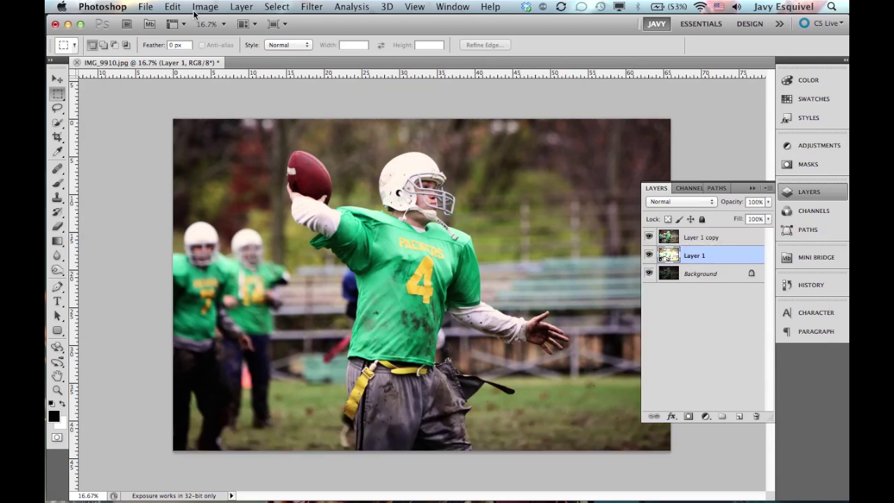
click(697, 238)
click(205, 6)
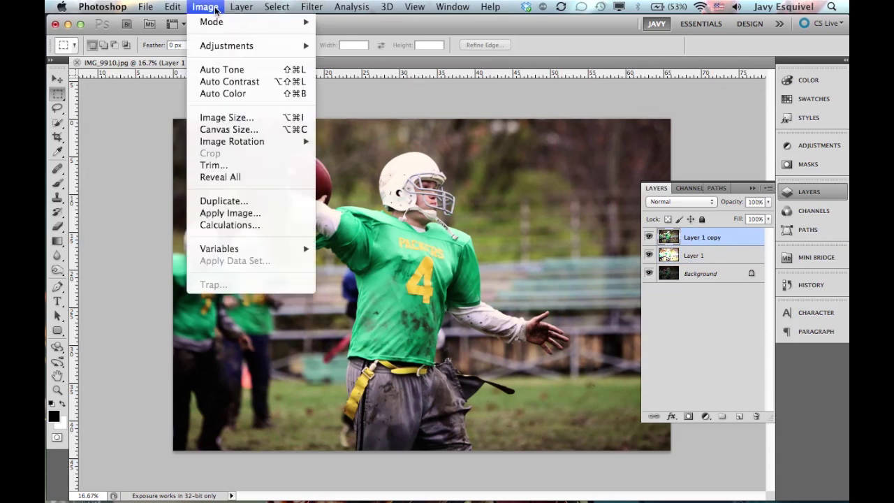
mouse_move(252, 49)
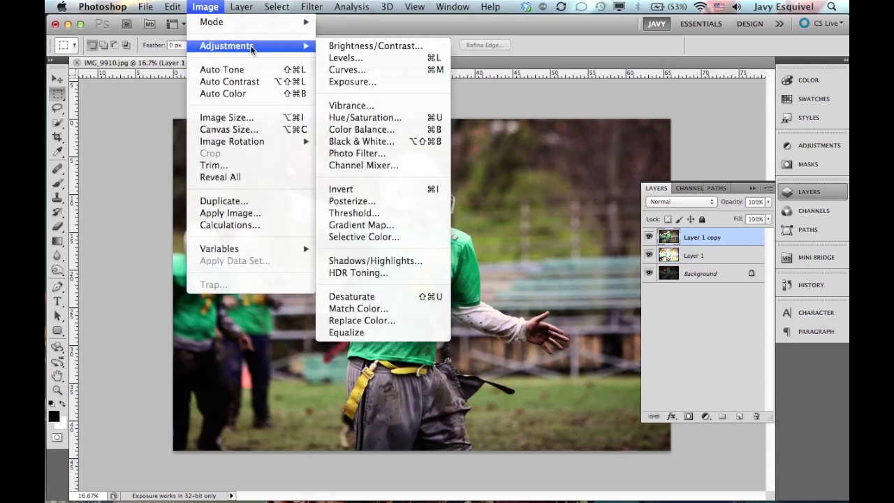
click(401, 273)
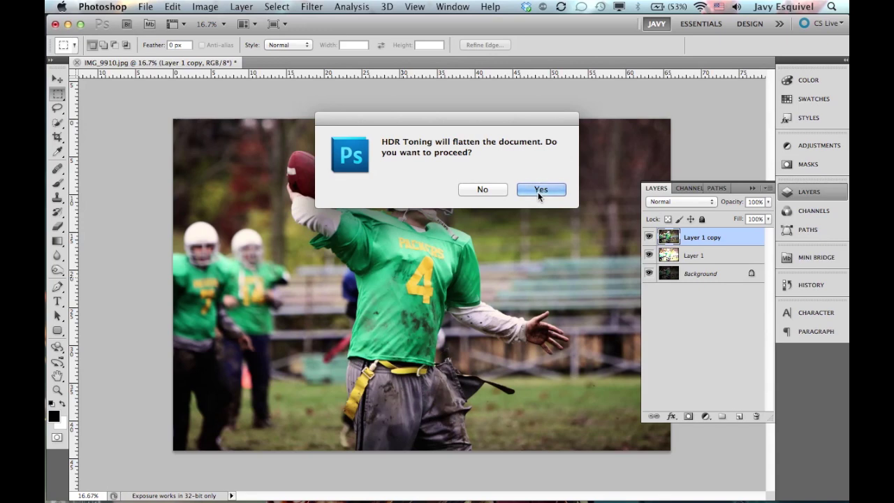
click(540, 189)
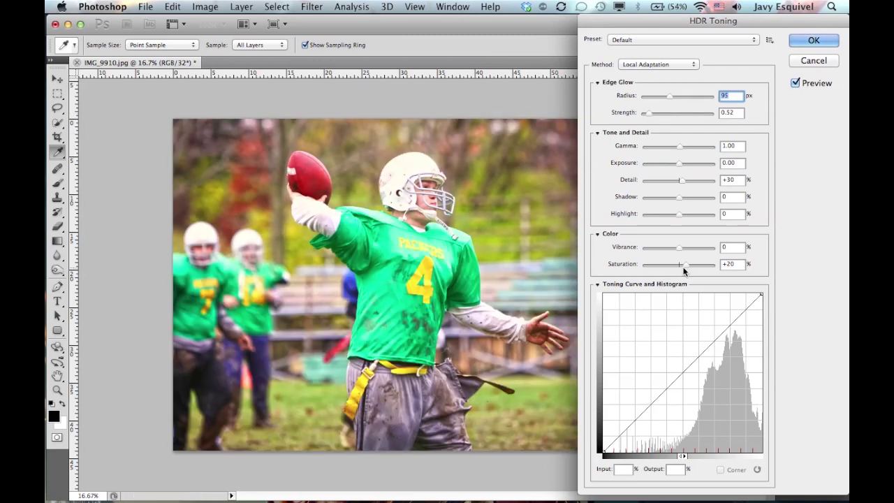
Reduce the HDR Toning saturation to +1% and keep the Custom preset
drag(686, 267, 678, 265)
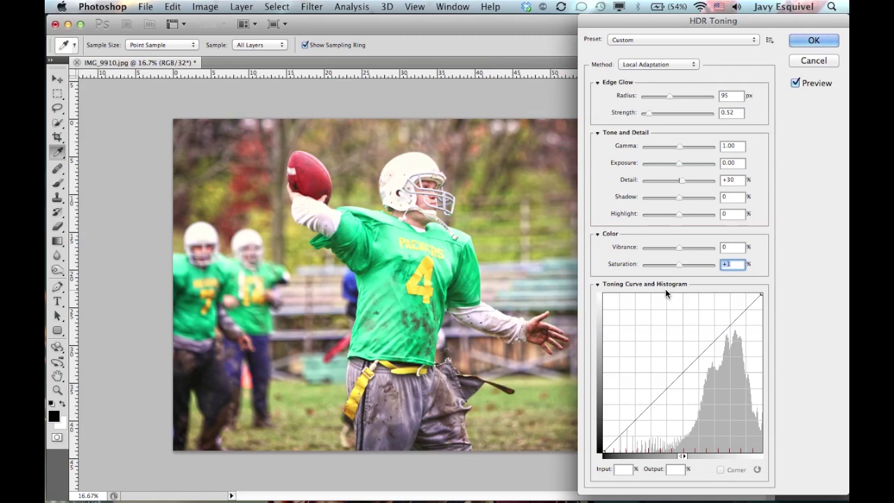
click(667, 62)
click(668, 62)
click(705, 36)
mouse_move(702, 8)
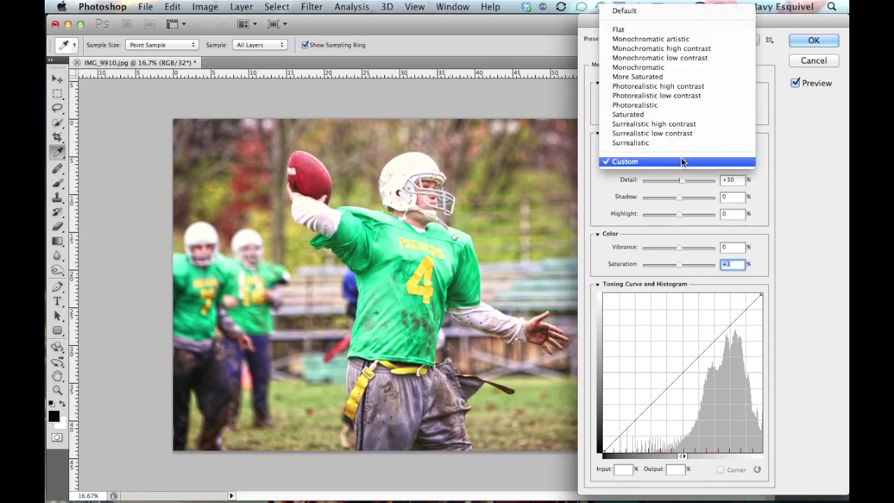
click(626, 162)
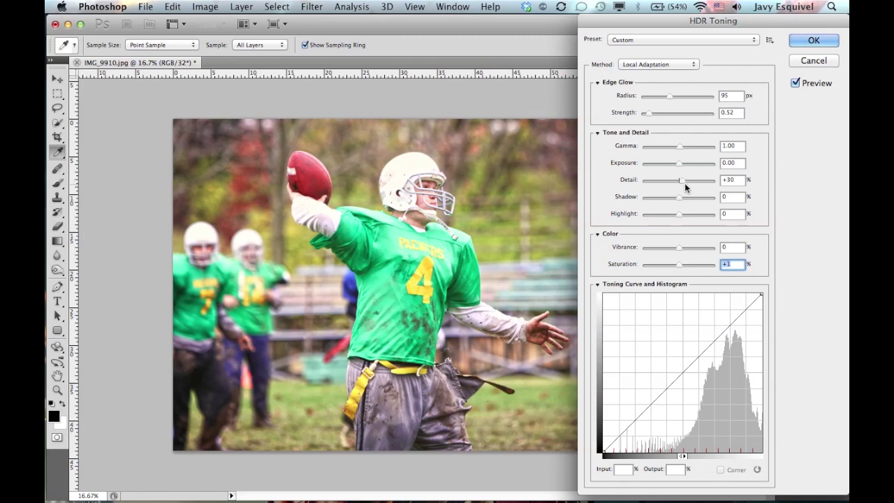
Try stronger HDR detail up to +300%, and settle the Detail value at +123%
drag(682, 183, 695, 182)
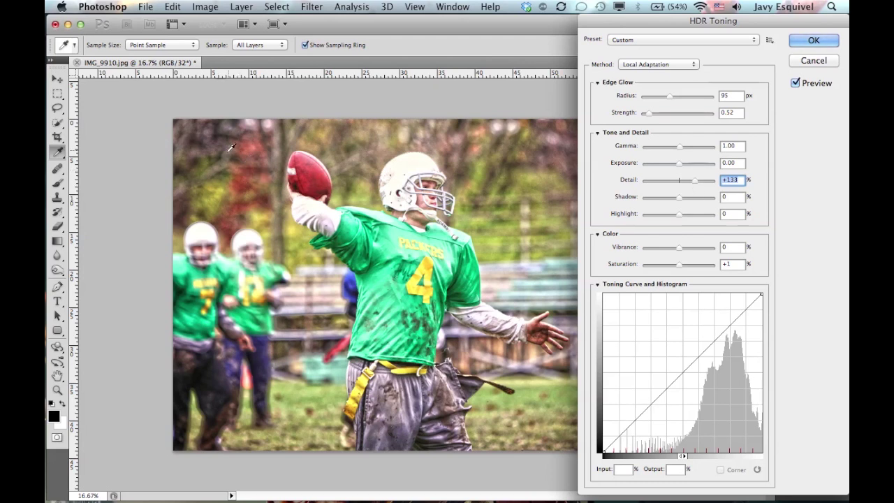
drag(695, 183, 721, 183)
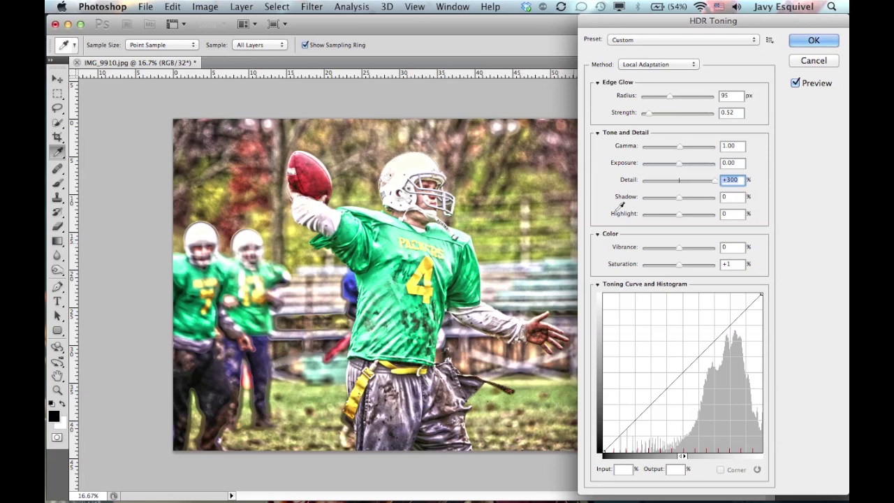
drag(711, 180, 694, 182)
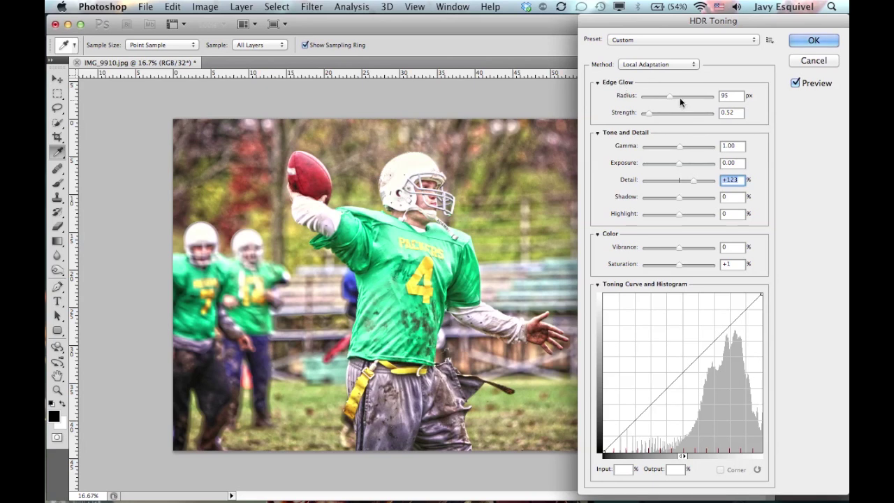
Experiment with the edge glow at radius 300 px and strength 3.22, and settle on radius 138 px and strength 1.05
drag(670, 97, 706, 98)
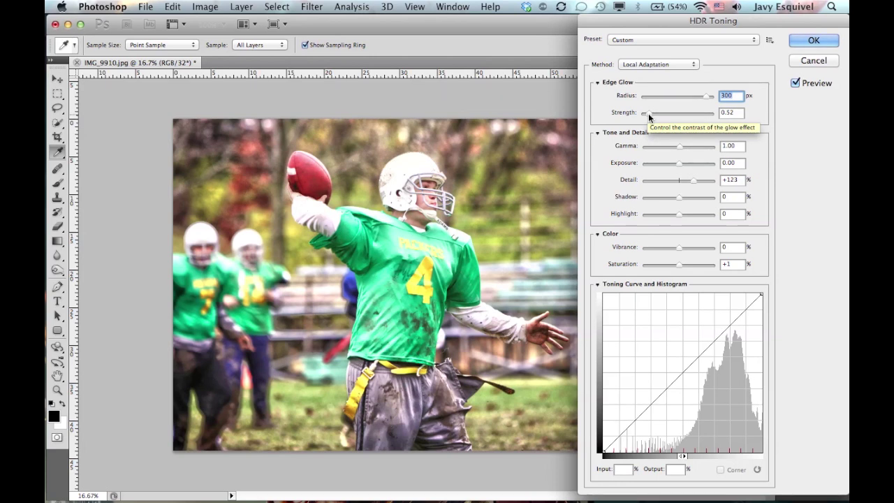
drag(649, 112, 699, 114)
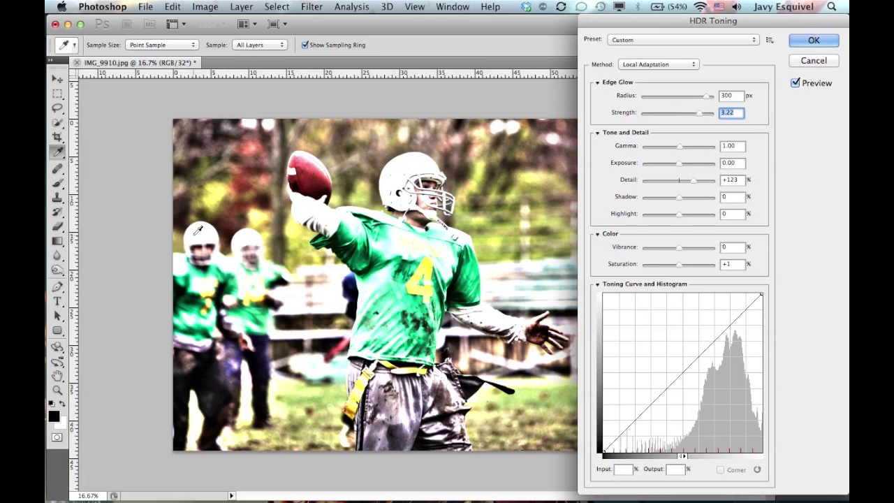
click(675, 96)
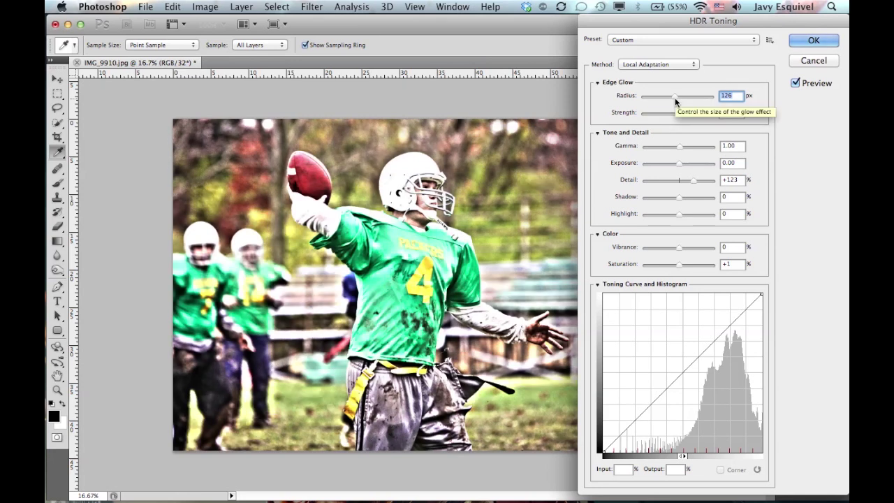
drag(676, 99, 677, 97)
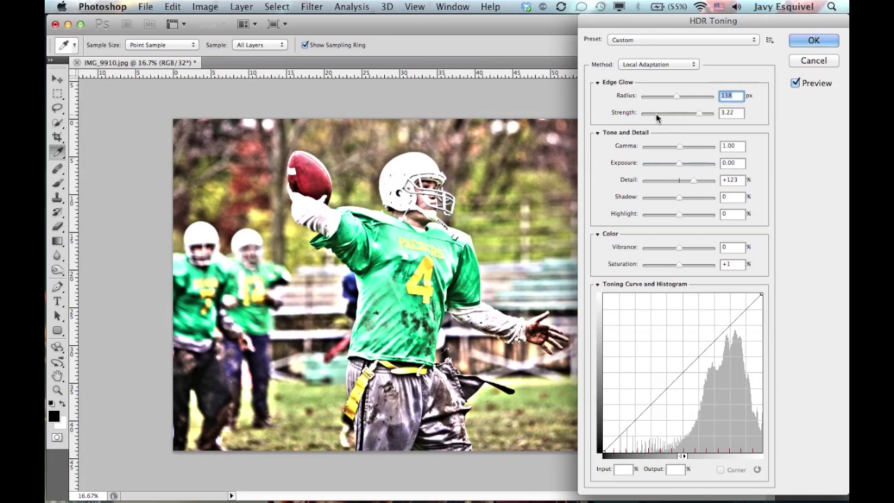
click(656, 113)
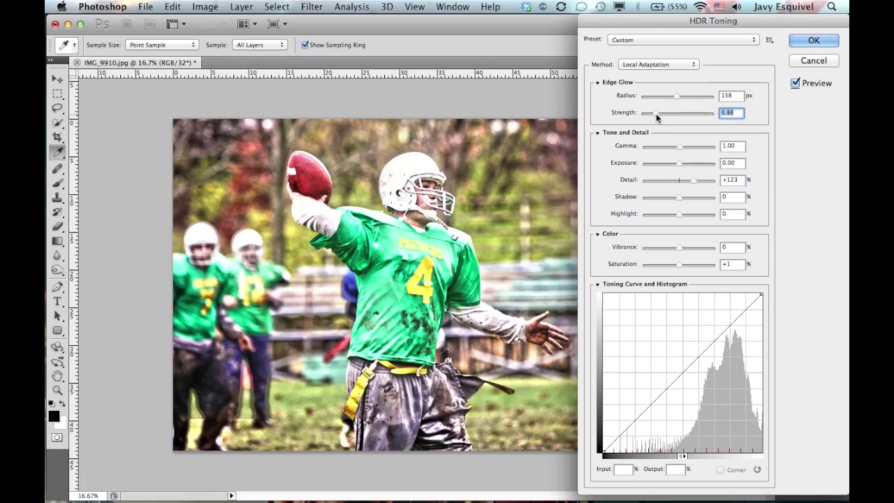
drag(656, 113, 659, 113)
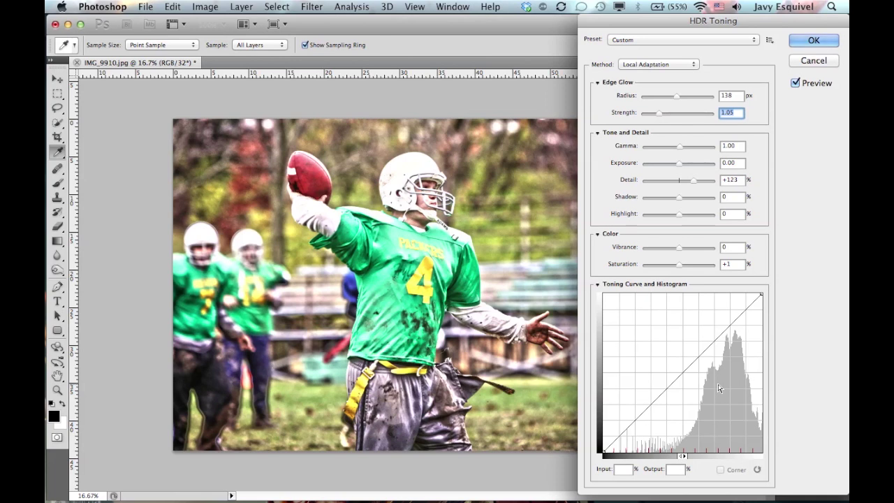
Shape the toning curve with a shadow point at input 36%, output 15% and a highlight point at input 77%, output 74%
click(644, 412)
drag(644, 412, 660, 428)
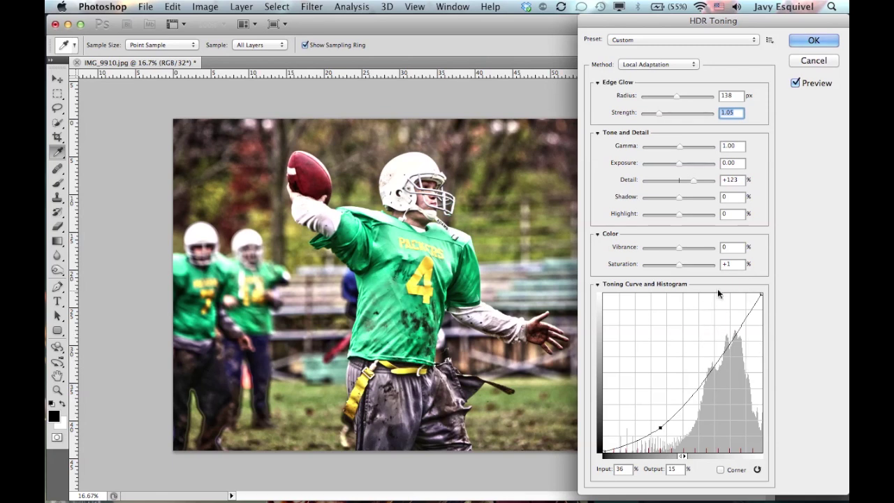
drag(731, 343, 713, 322)
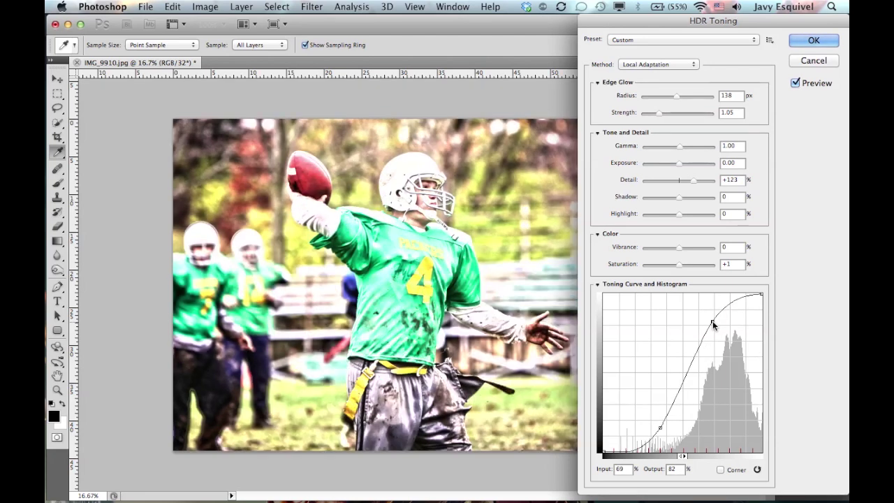
drag(713, 321, 734, 347)
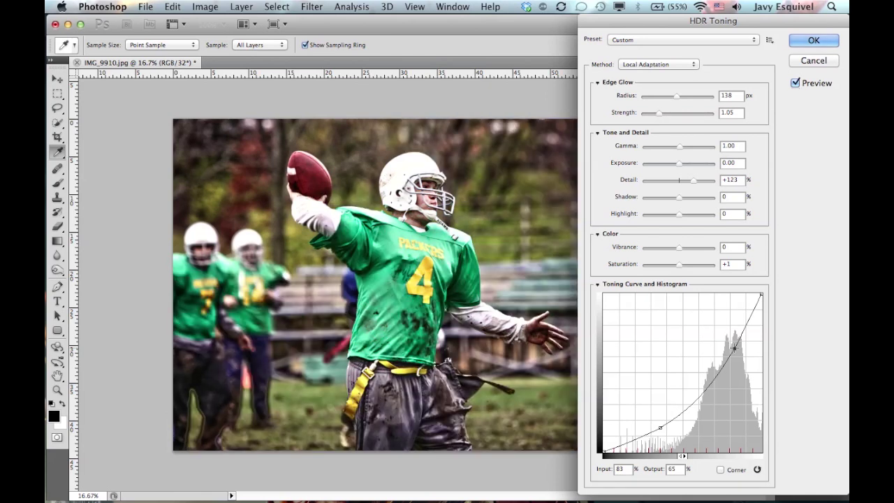
drag(734, 347, 725, 336)
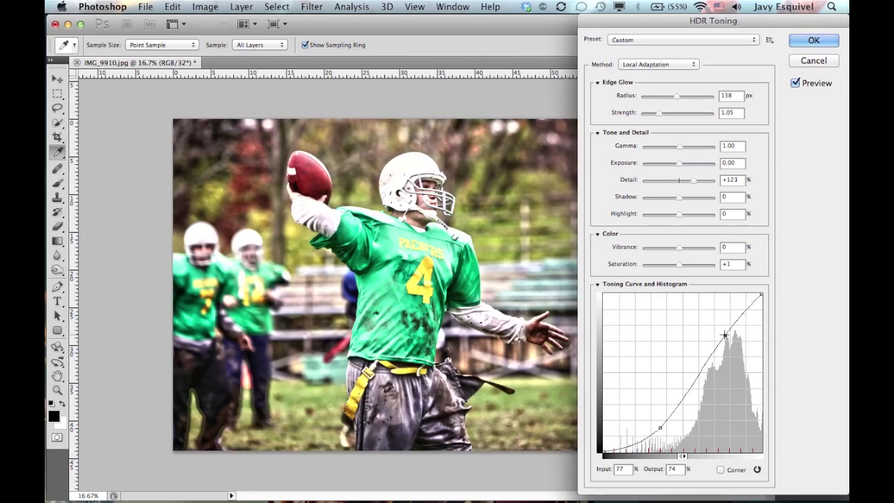
Move the toning curve's shadow point to input 38%, output 13% to deepen the dark tones
click(660, 428)
drag(660, 428, 664, 432)
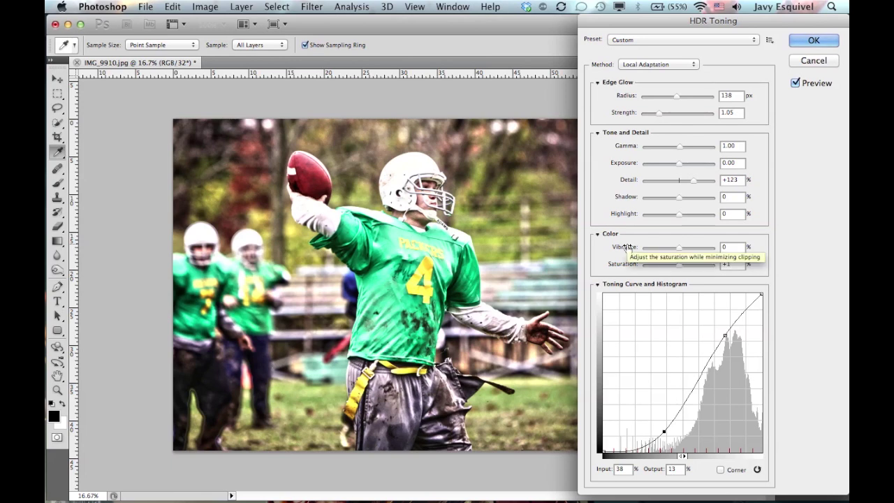
Try the HDR Toning color with saturation +50% and vibrance +46%, and bring the saturation back to +3%
click(697, 265)
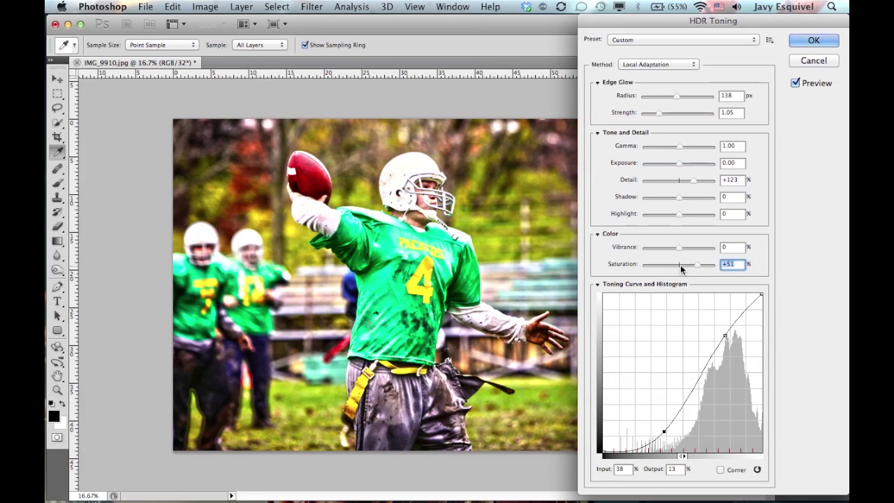
click(679, 265)
drag(679, 264, 697, 248)
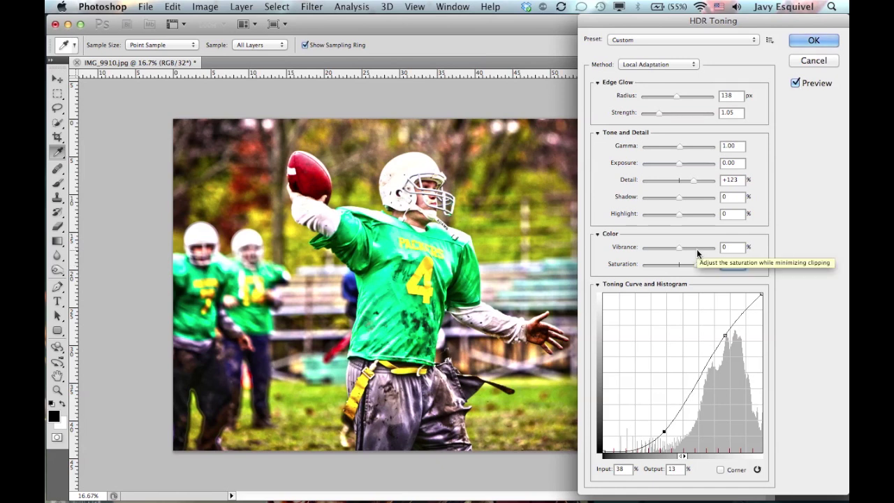
click(697, 248)
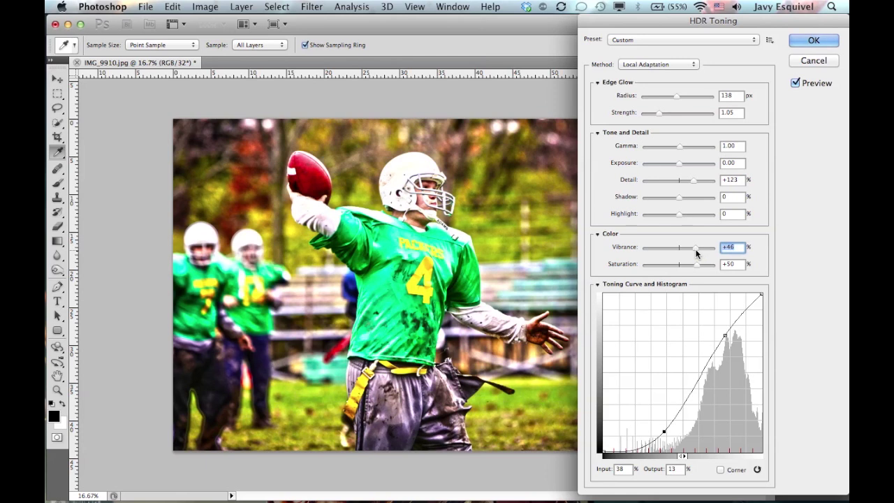
click(679, 265)
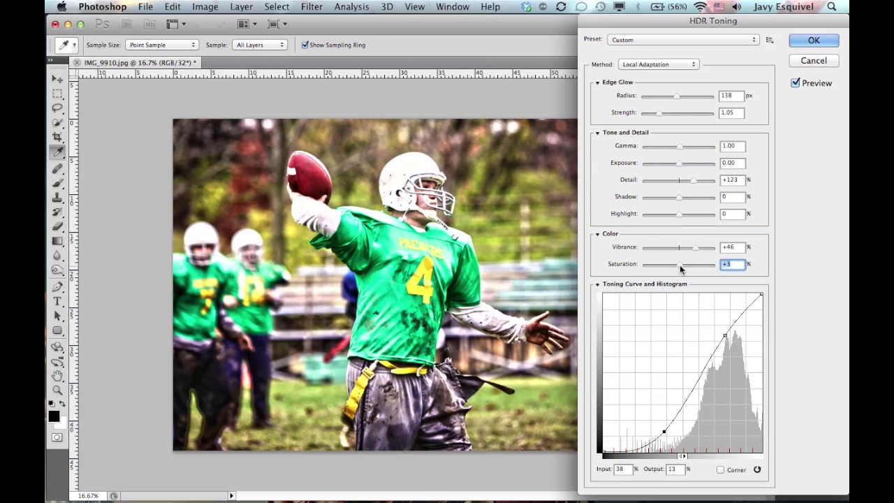
Compare the color extremes by trying vibrance at +100% with saturation -3%, and saturation at +98% with vibrance +3%
drag(680, 264, 634, 264)
drag(635, 264, 716, 250)
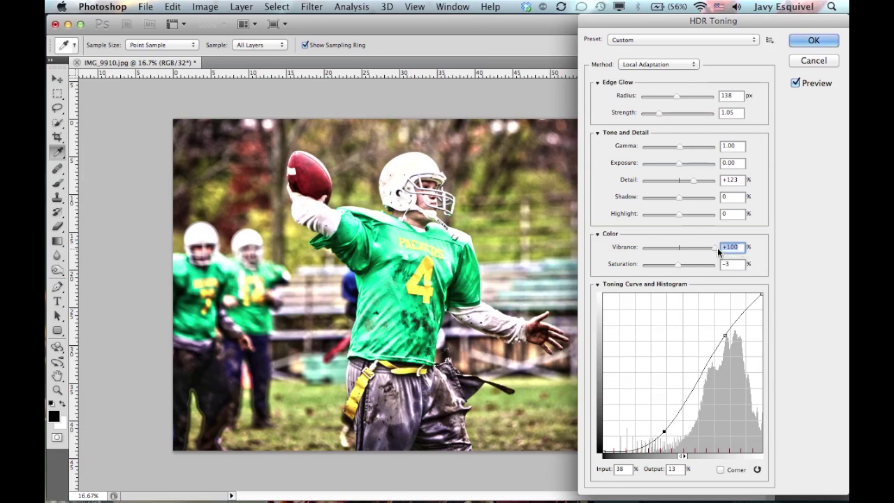
drag(719, 251, 679, 250)
click(714, 265)
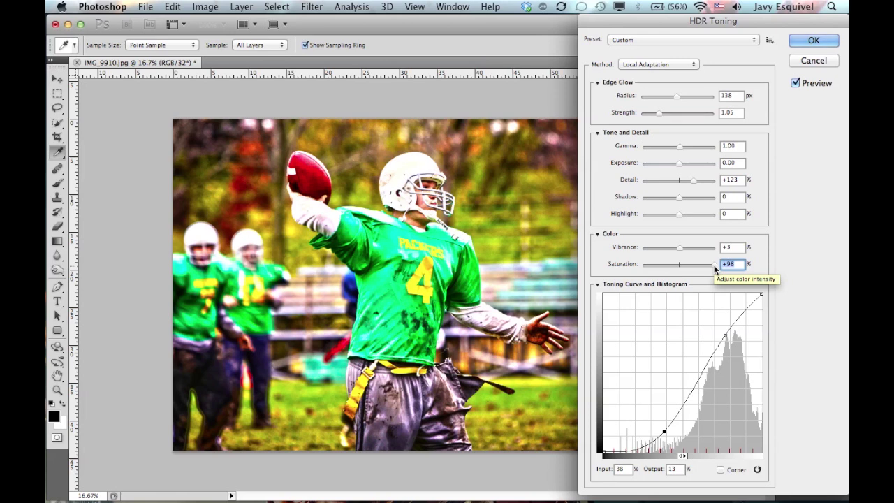
Set the saturation to +3% and the vibrance to about +44%, and apply the HDR Toning to the photo
click(679, 265)
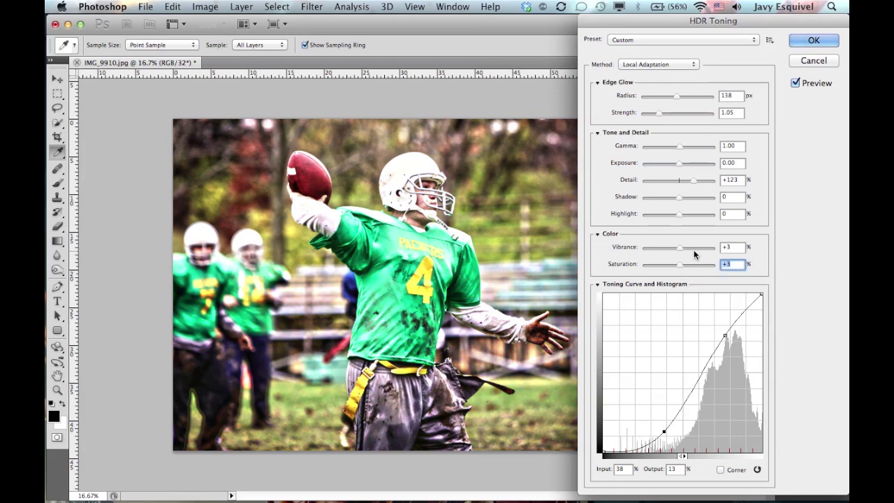
click(695, 249)
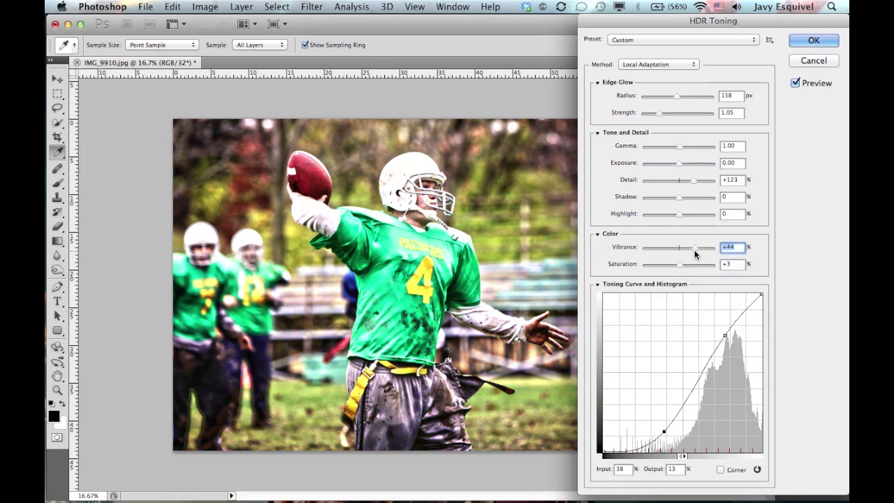
drag(695, 249, 696, 249)
click(814, 40)
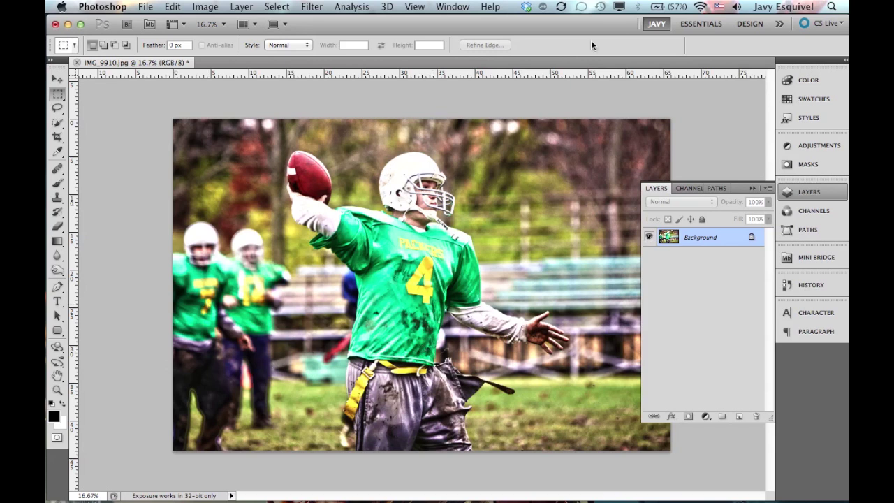
Preview the original IMG_9910.jpg from the desktop in Quick Look and place it beside the toned photo for comparison
drag(606, 20, 451, 18)
click(735, 288)
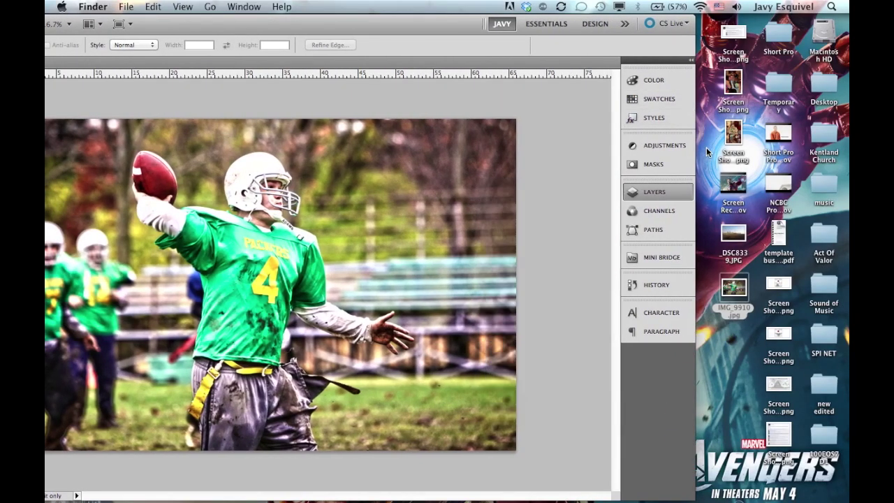
key(space)
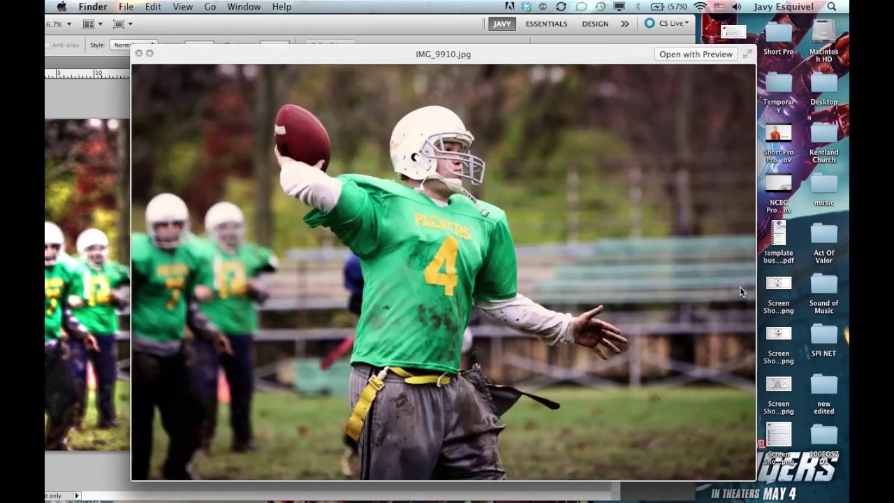
drag(458, 54, 756, 50)
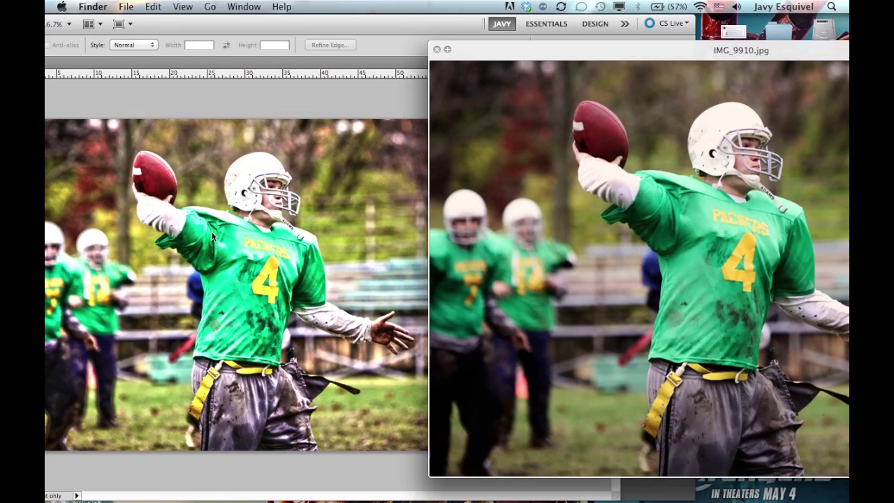